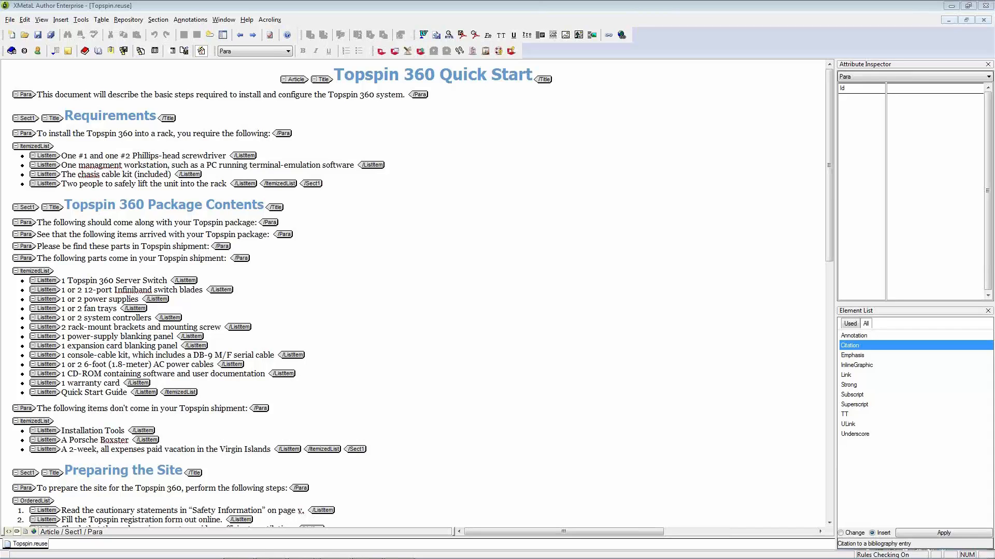
# Display the Topspin document in the view that hides its element tags
pyautogui.click(28, 543)
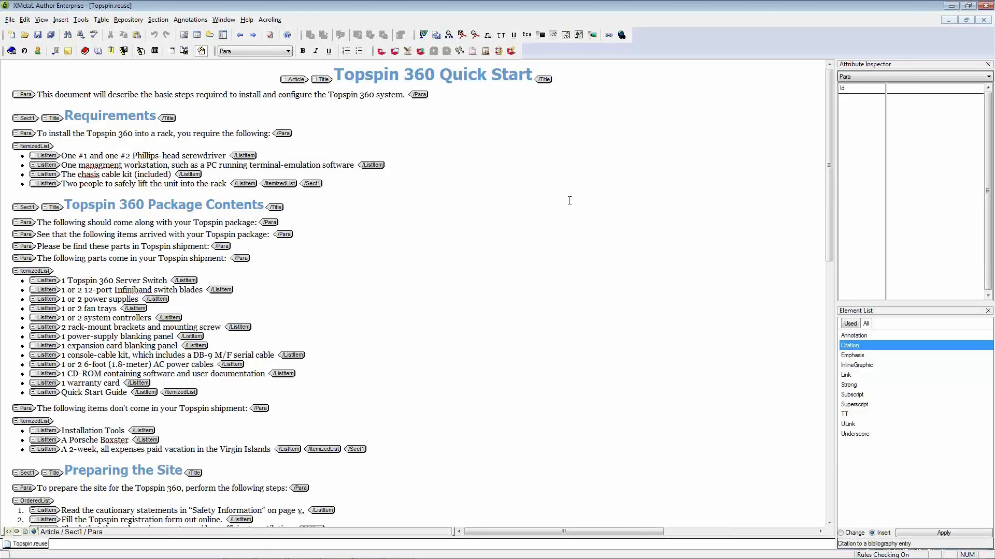
pyautogui.click(25, 532)
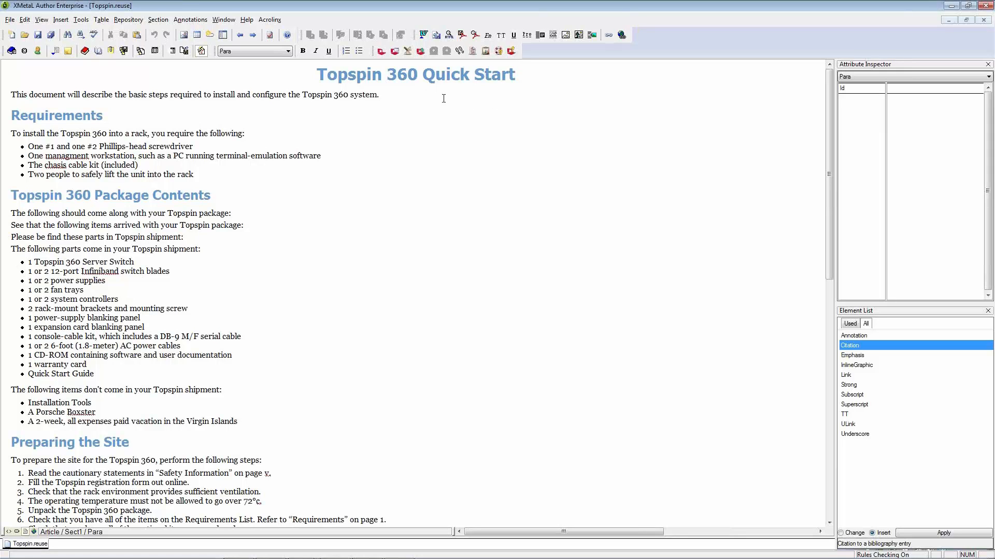
# Accept the Acrolinx options with English and the TechPubs rule set, run the check on the document and continue to the flagged text
pyautogui.click(408, 50)
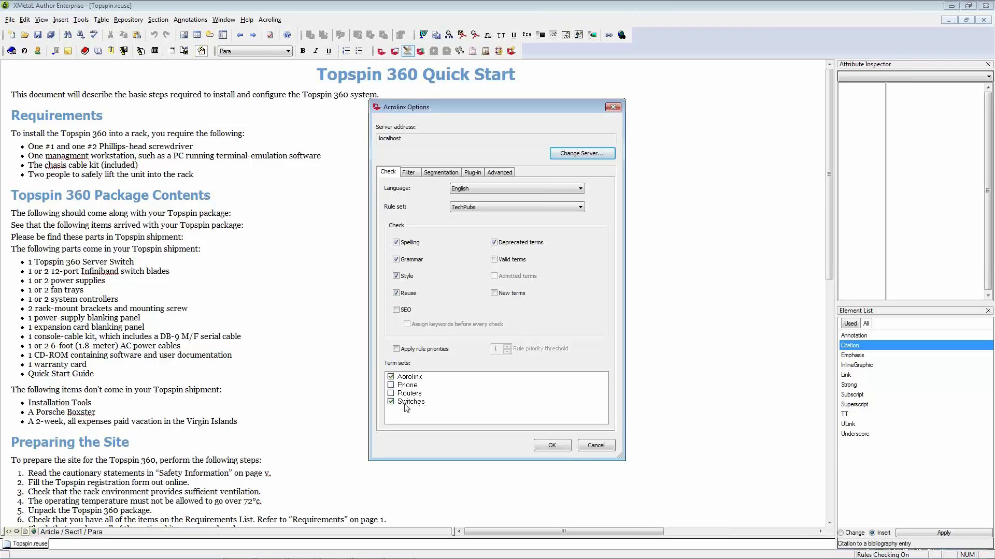
pyautogui.click(552, 445)
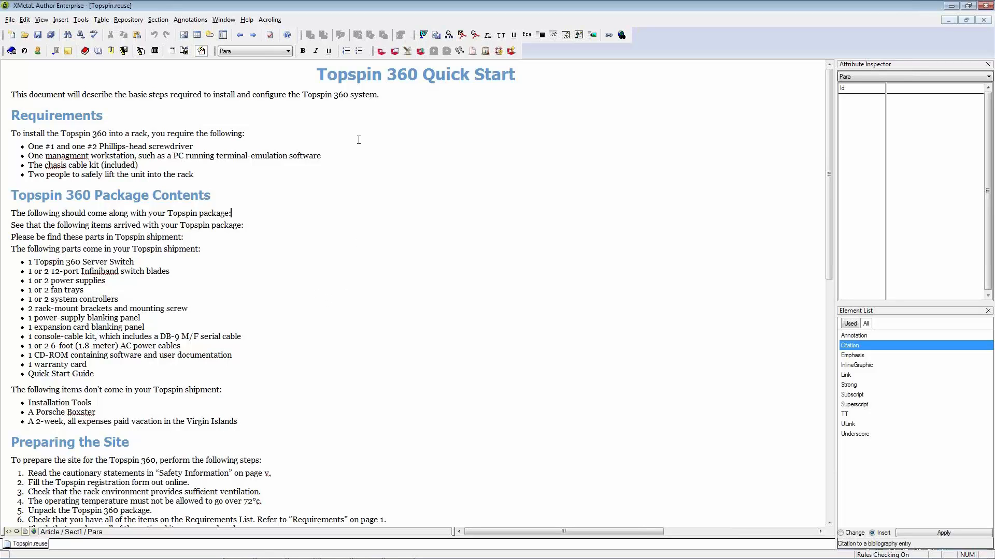
pyautogui.click(382, 54)
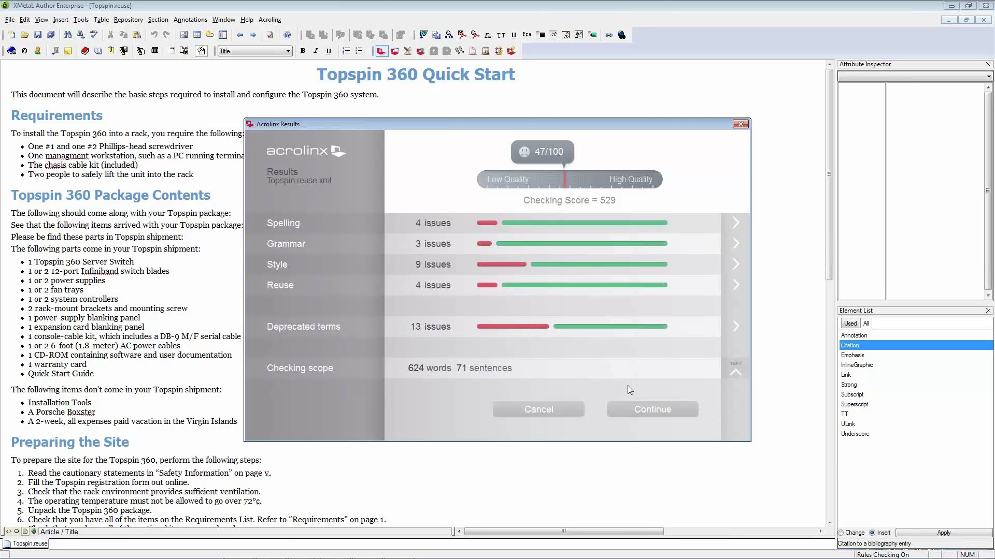
pyautogui.click(633, 409)
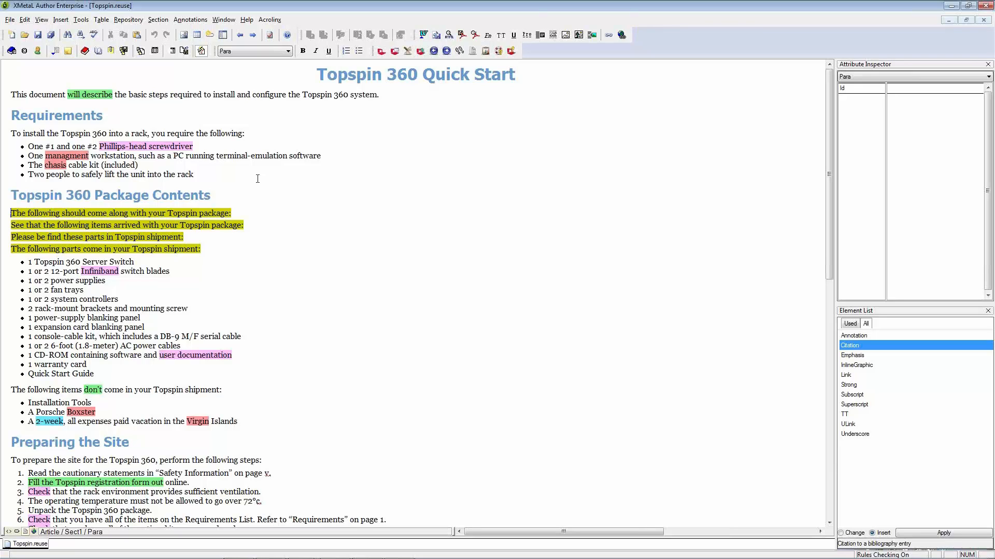
# Replace the flagged terms "Phillips-head screwdriver" with "cross-head screwdriver" and "Infiniband" with "InfiniBand" using the Acrolinx suggestions
pyautogui.rightClick(181, 145)
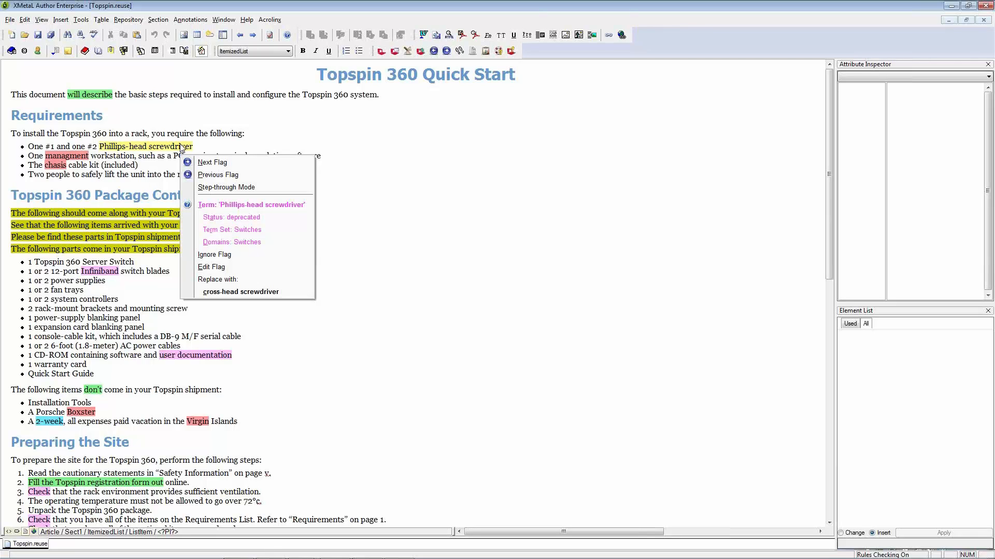
pyautogui.click(230, 292)
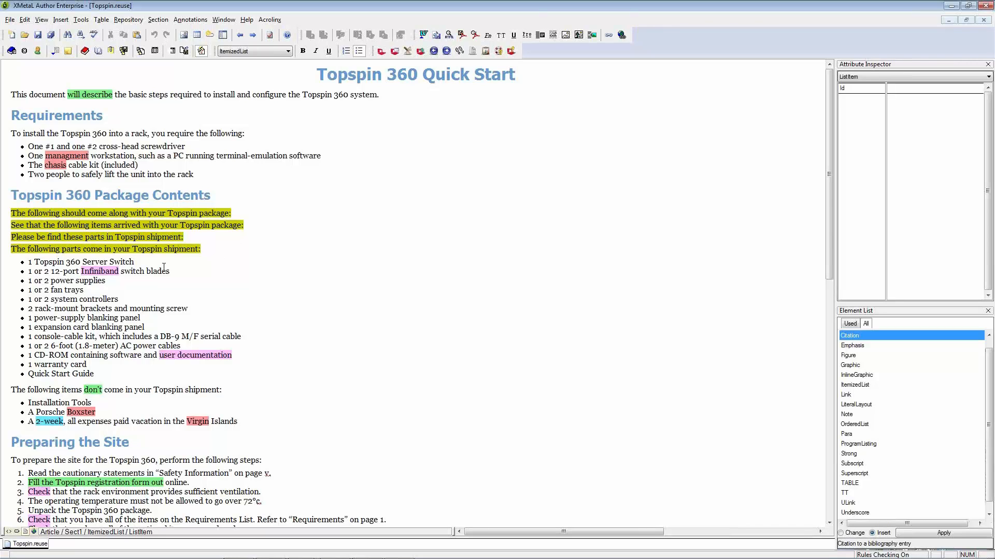
pyautogui.rightClick(103, 273)
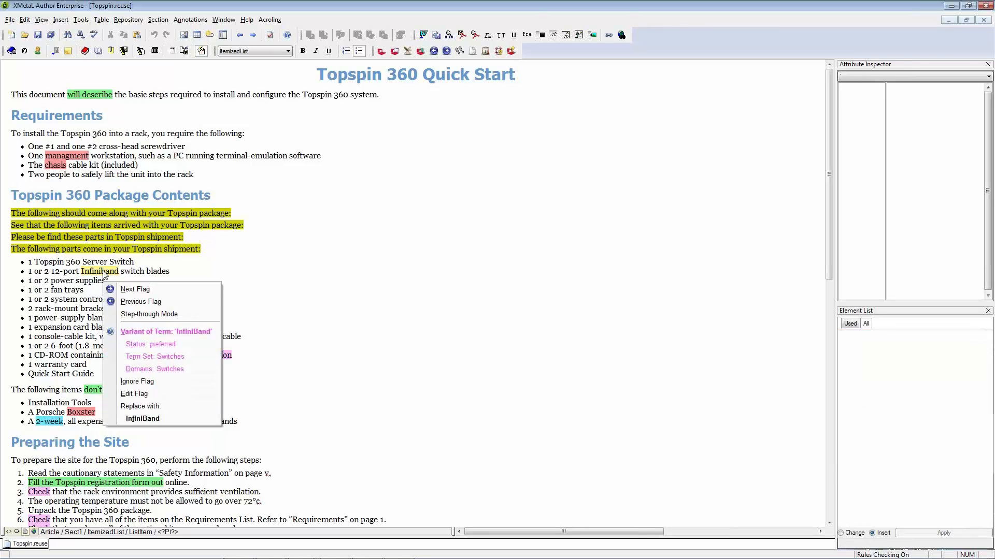
pyautogui.click(143, 422)
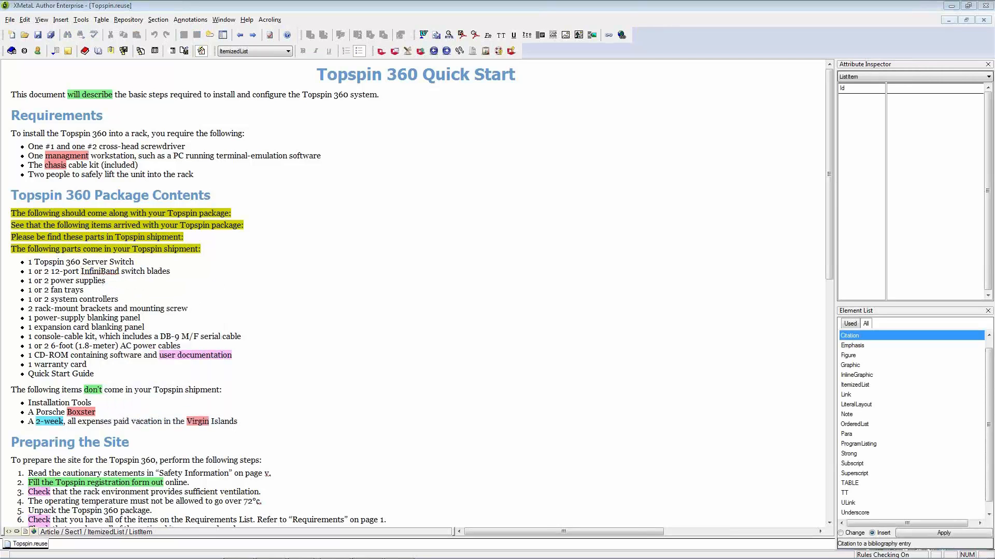
pyautogui.click(312, 431)
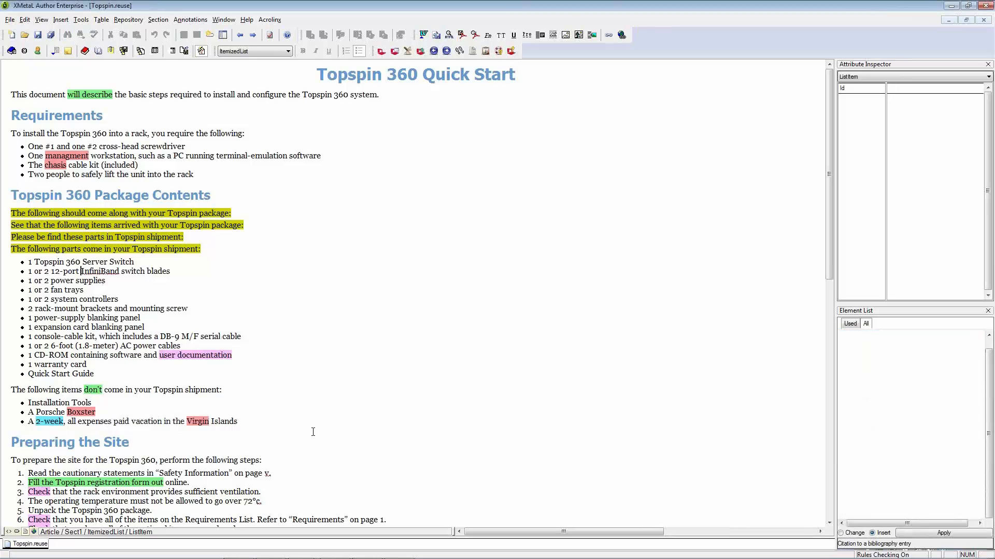
# Replace the deprecated term "Check" with "Make sure" in the whole document, starting from the Preparing the Site list
pyautogui.scroll(-4, 312, 432)
pyautogui.scroll(-2, 313, 431)
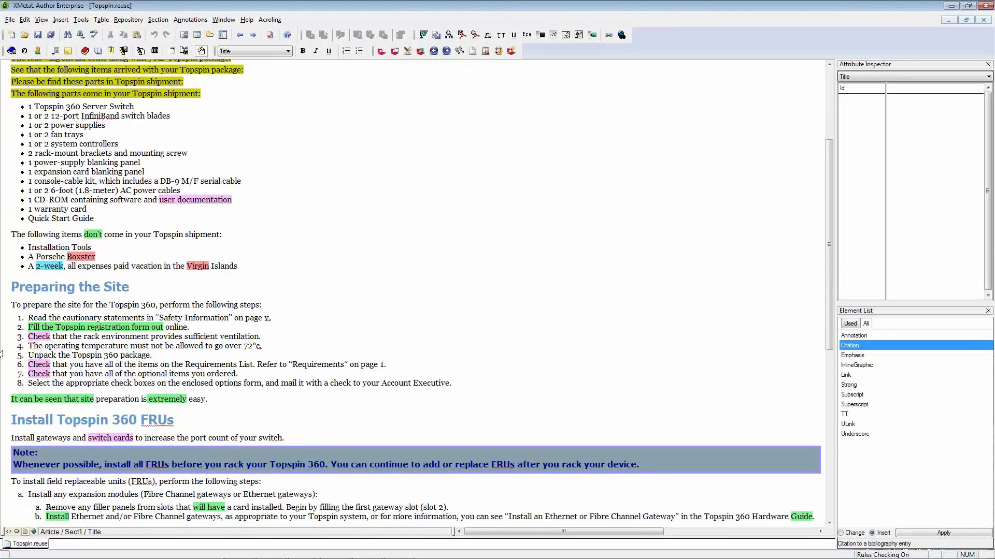
pyautogui.rightClick(34, 337)
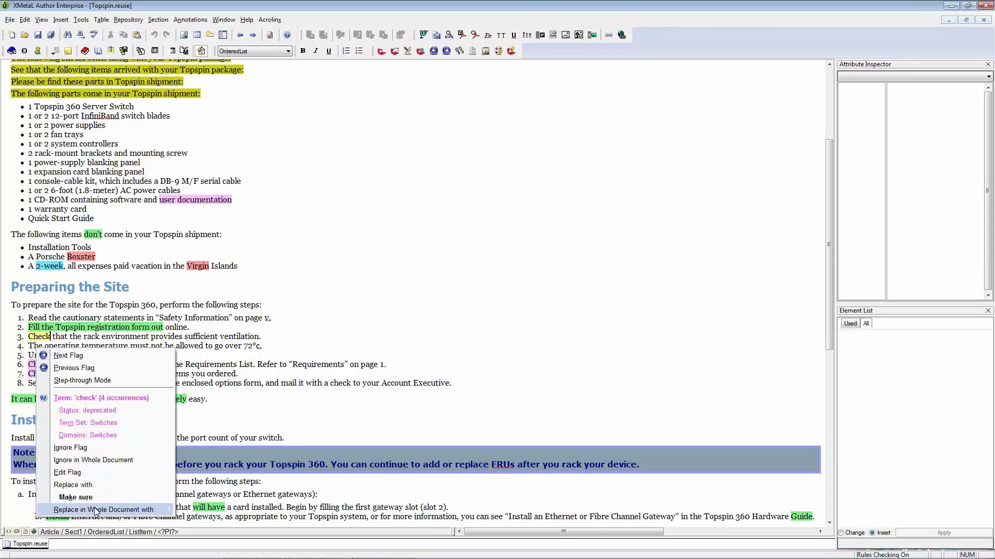
pyautogui.moveTo(95, 511)
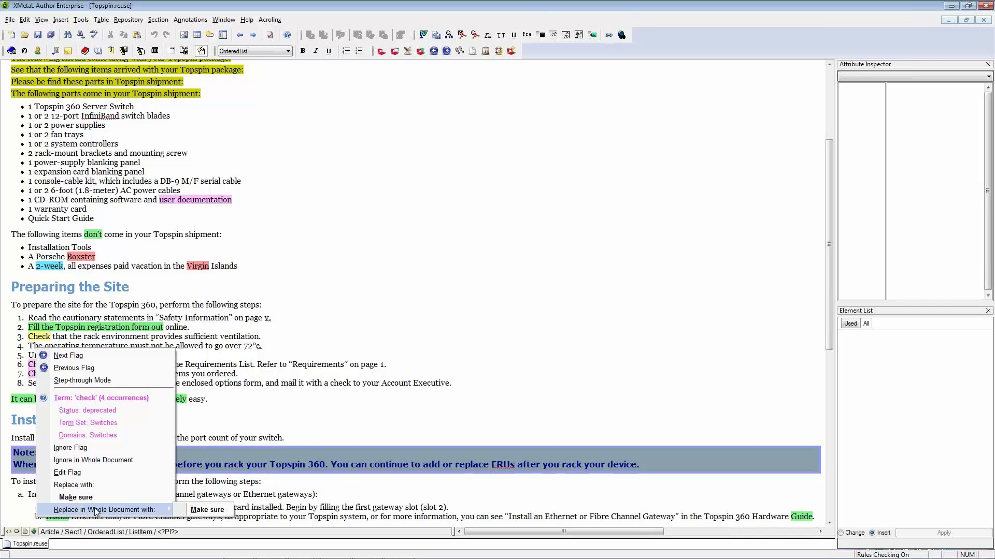
pyautogui.click(206, 510)
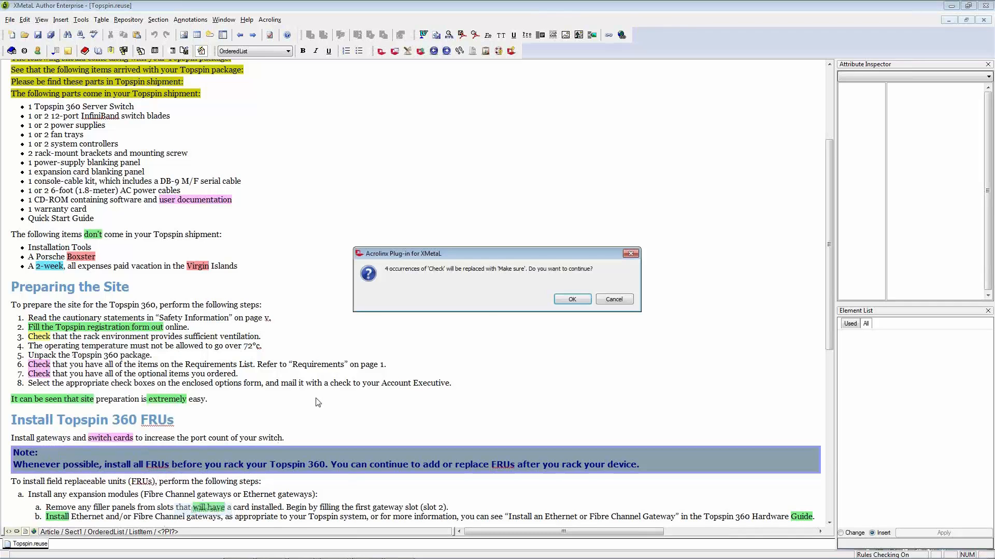
pyautogui.click(560, 297)
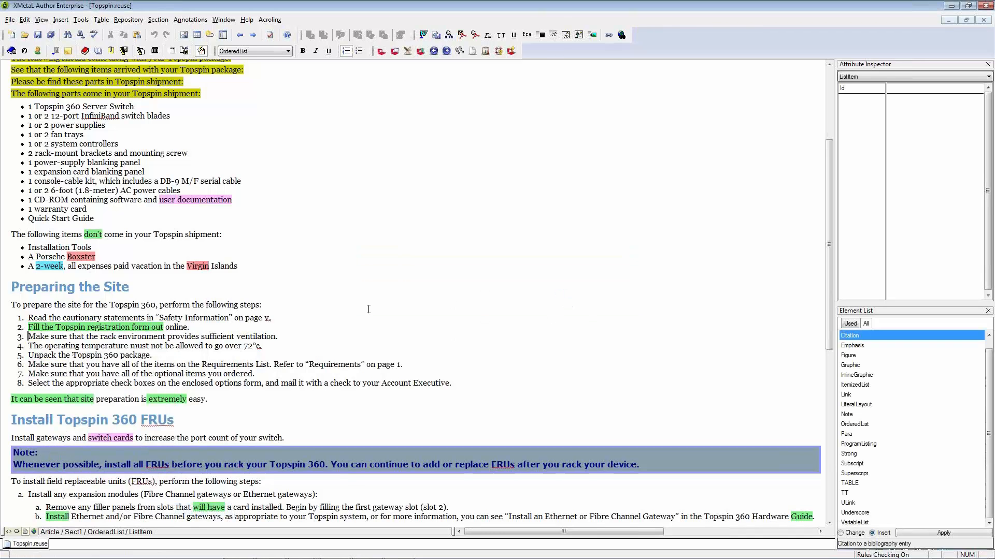
# Shorten the sentence below the Preparing the Site list by replacing "It can be seen that site" with "Site" and deleting "extremely"
pyautogui.scroll(-1, 257, 362)
pyautogui.scroll(-3, 256, 361)
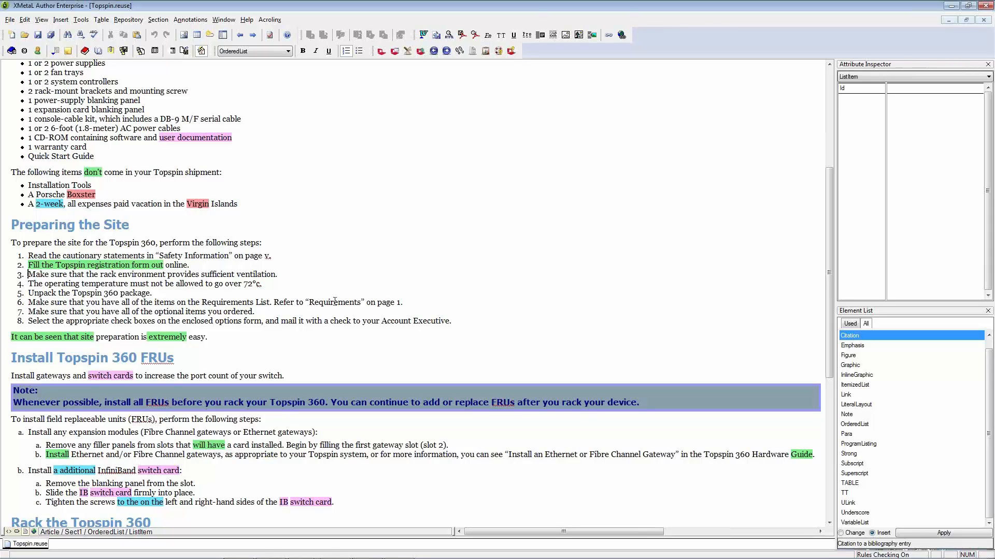
pyautogui.rightClick(42, 336)
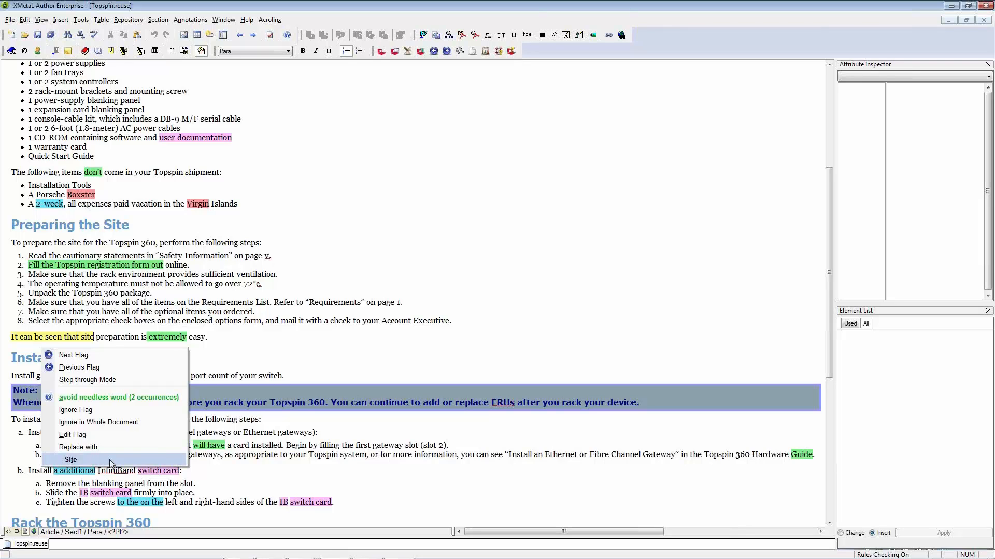
pyautogui.click(70, 460)
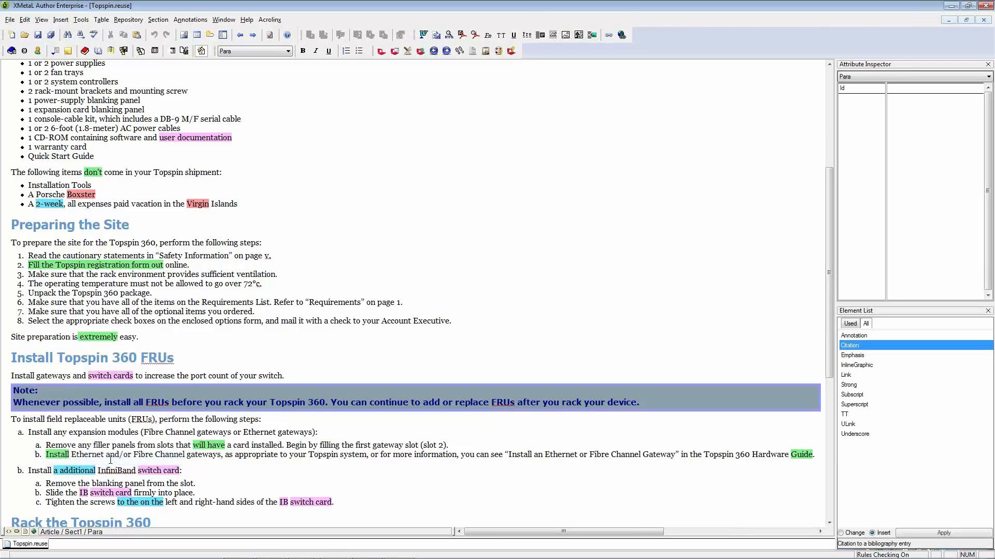
pyautogui.rightClick(91, 337)
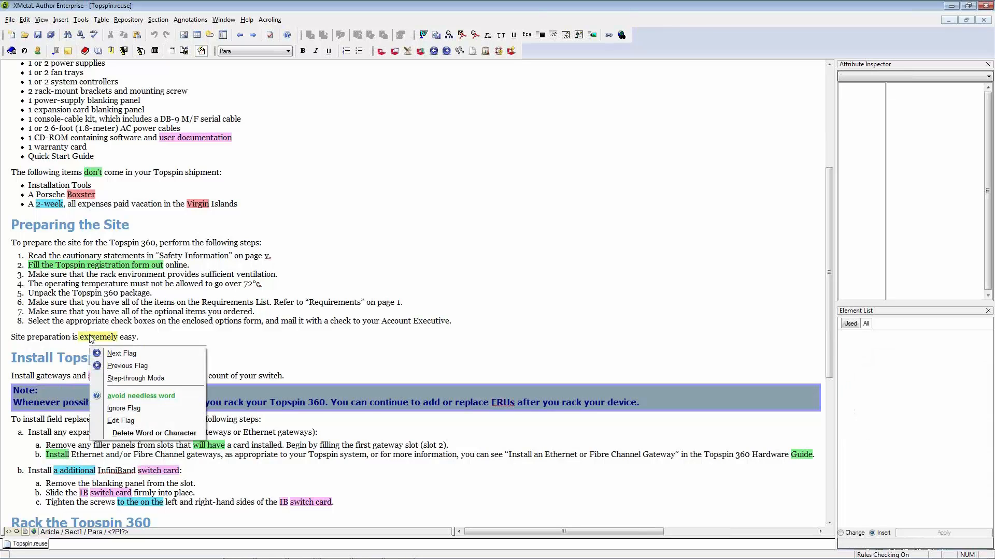
pyautogui.click(155, 434)
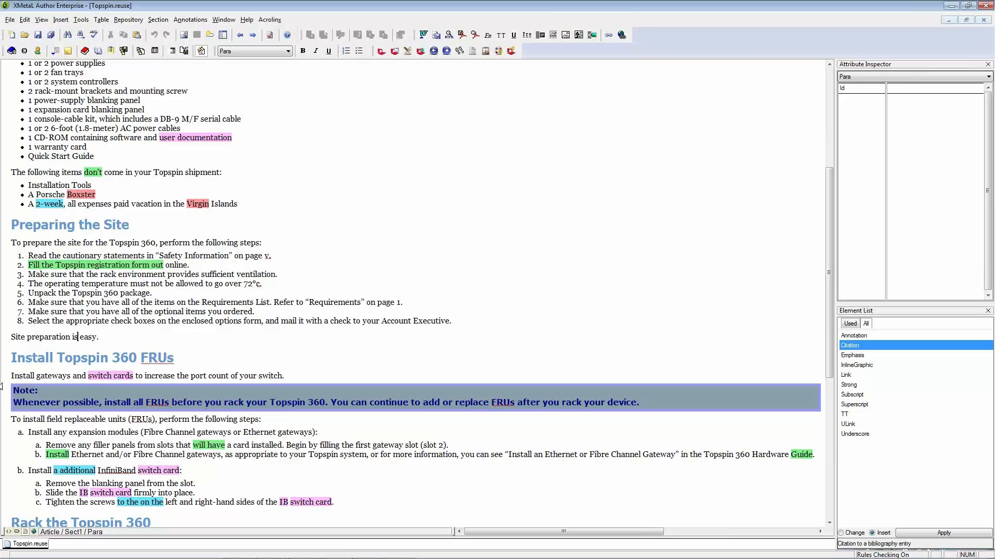
pyautogui.moveTo(98, 337); pyautogui.dragTo(39, 347)
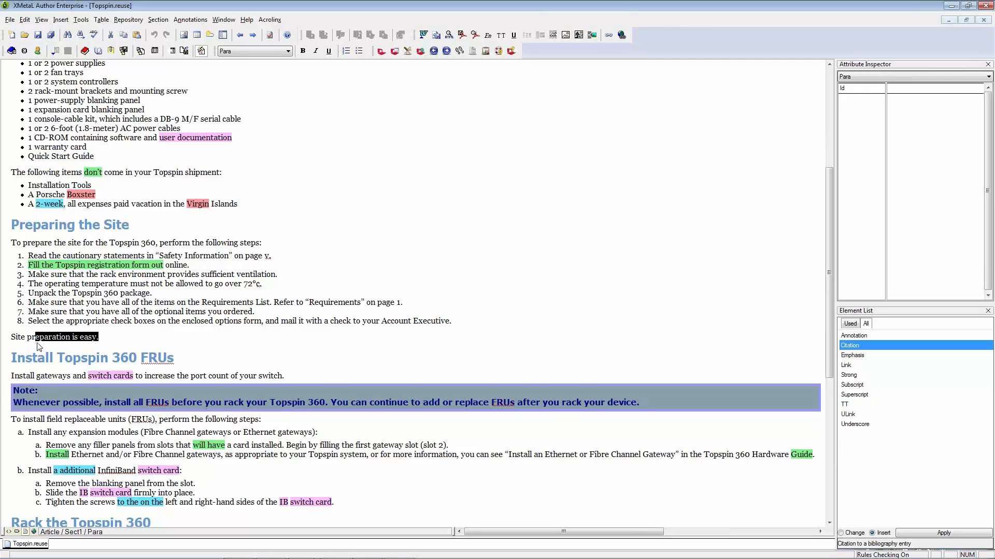
pyautogui.click(39, 346)
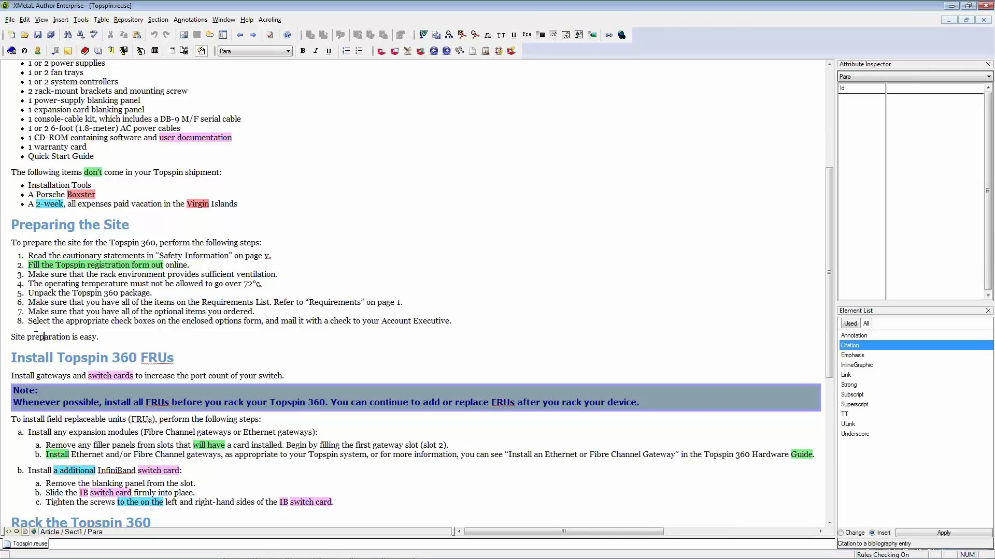
# Ignore the sentence-length flag on the Ethernet and Fibre Channel gateways step under Install Topspin 360 FRUs
pyautogui.scroll(-4, 152, 253)
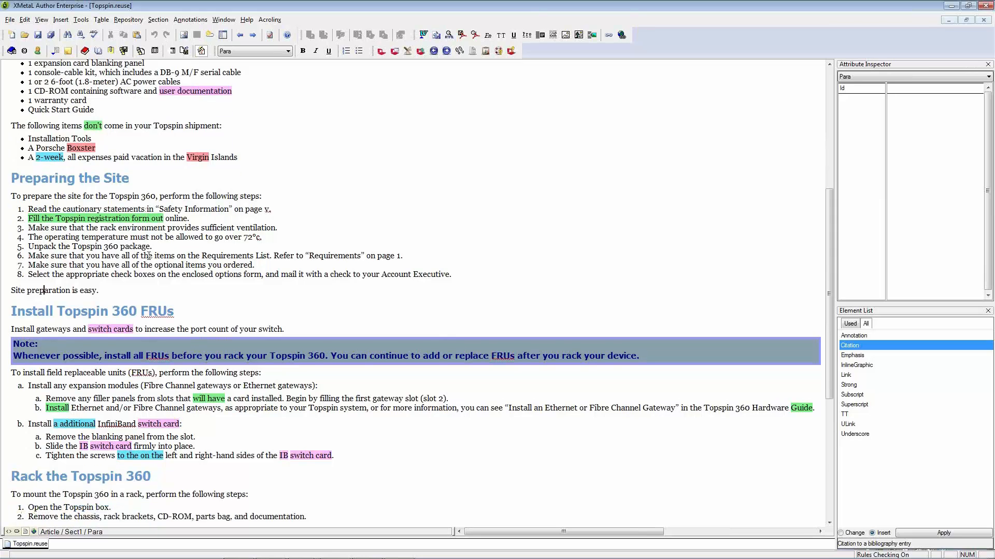
pyautogui.scroll(-1, 152, 253)
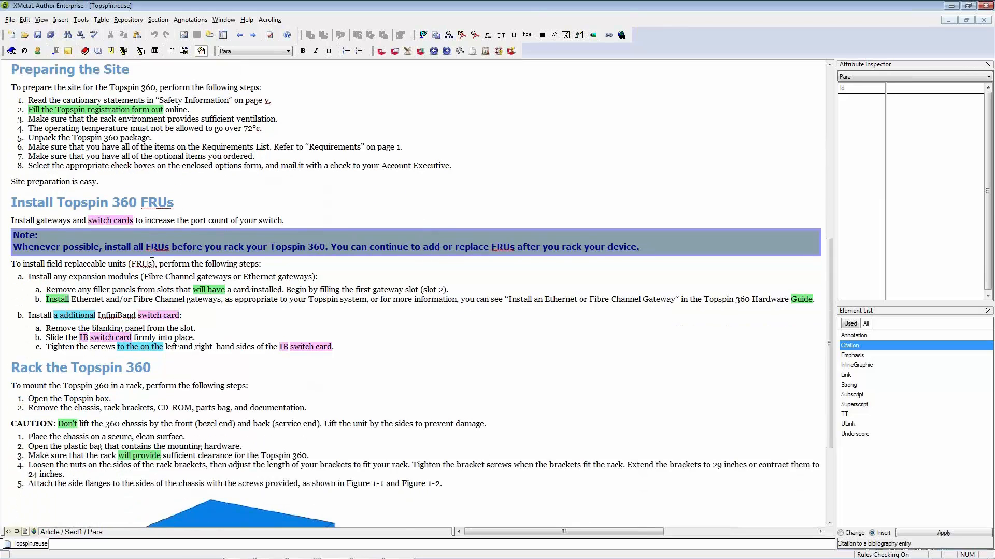
pyautogui.rightClick(59, 302)
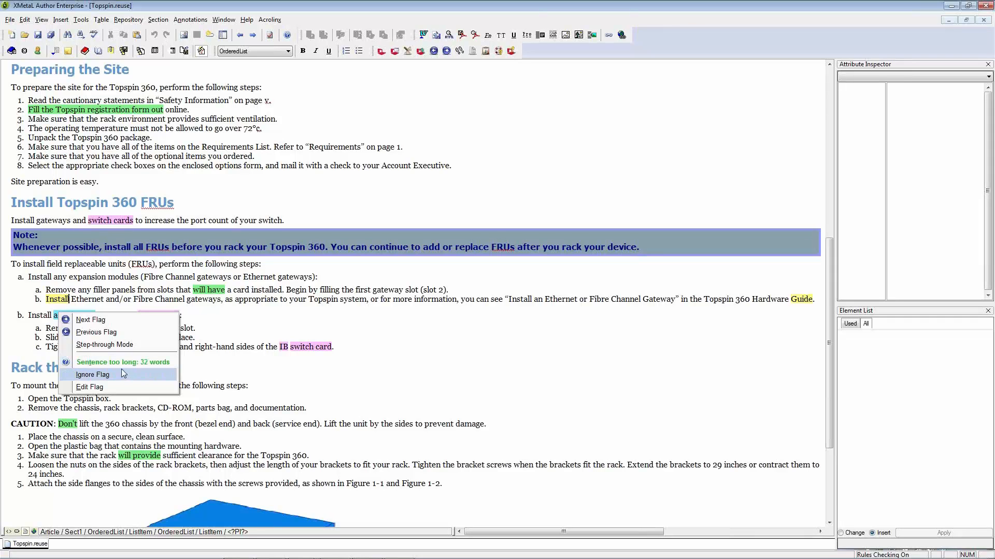
pyautogui.click(111, 374)
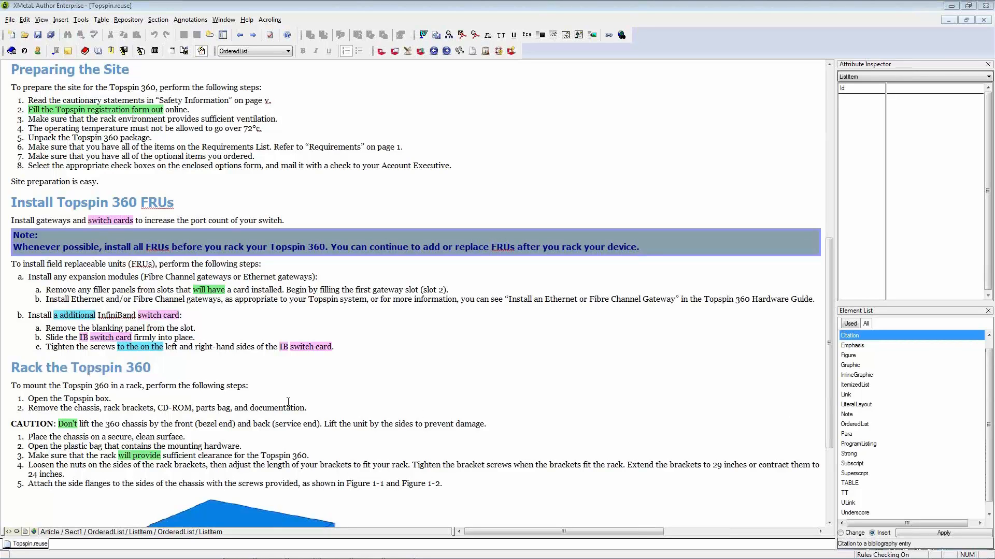
# Replace "IB" with "InfiniBand" in the "Slide the" step and "a additional" with "an additional" in the list item above it
pyautogui.rightClick(85, 336)
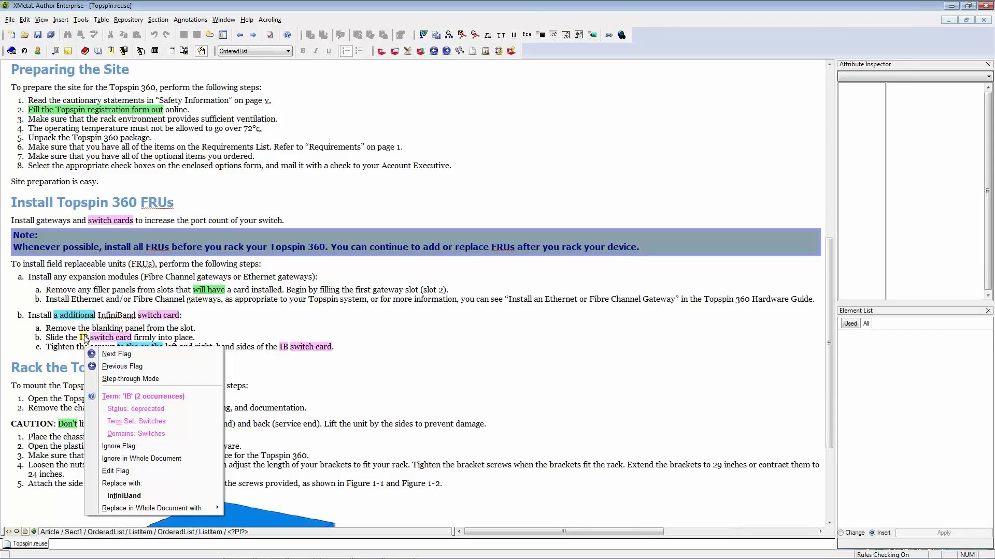
pyautogui.click(124, 495)
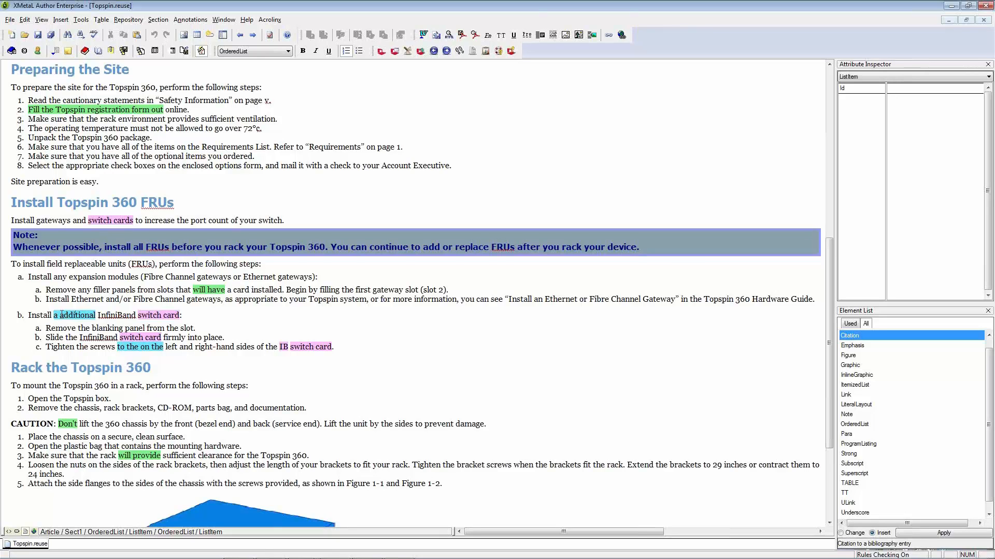
pyautogui.rightClick(71, 314)
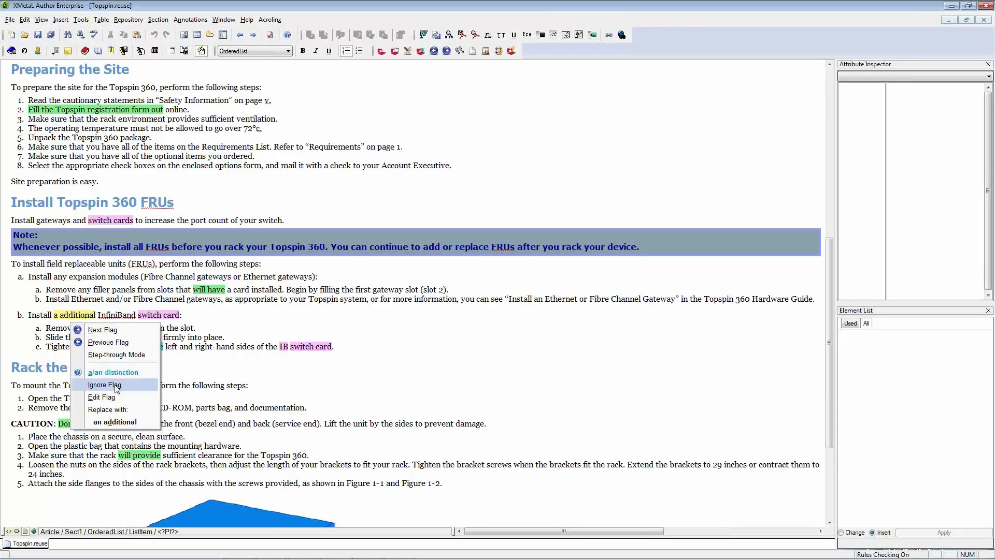
pyautogui.click(115, 422)
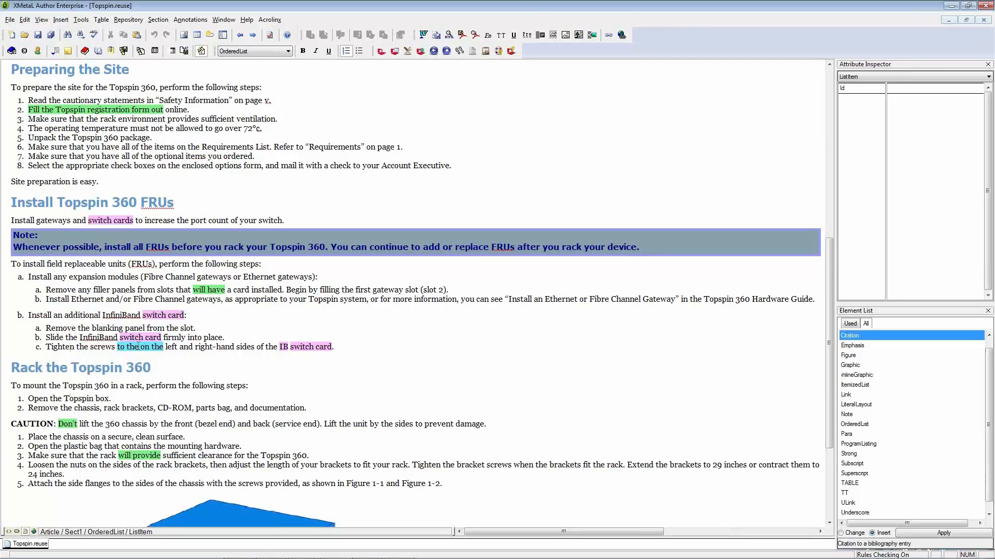
# Consult the rule help for the "avoid duplicates" flag on "to the on the" and return to the document
pyautogui.rightClick(138, 346)
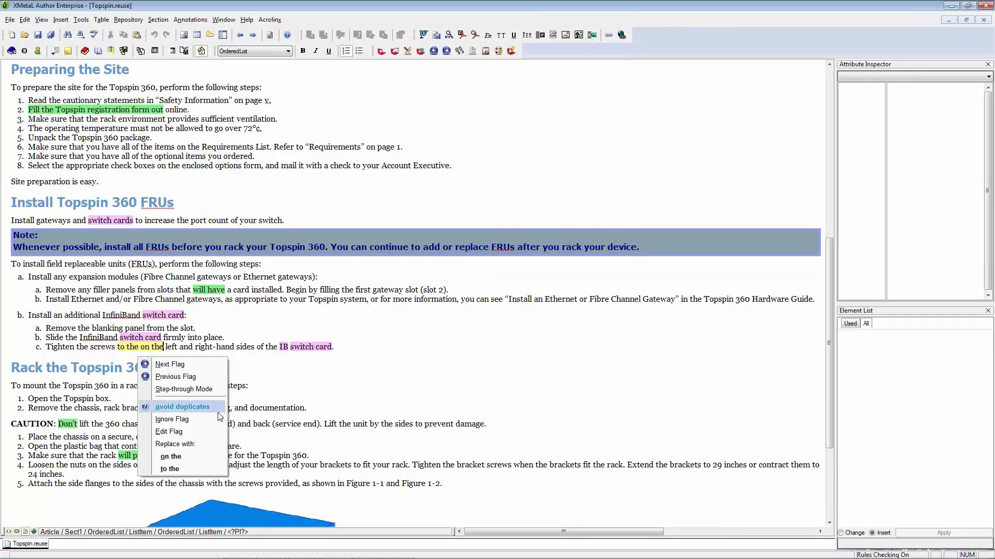
pyautogui.click(165, 408)
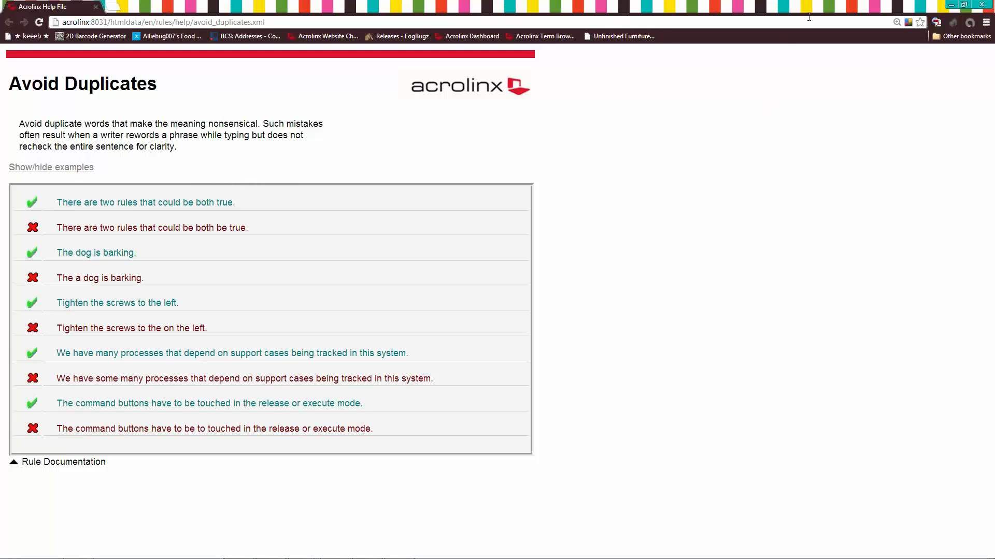
pyautogui.click(951, 5)
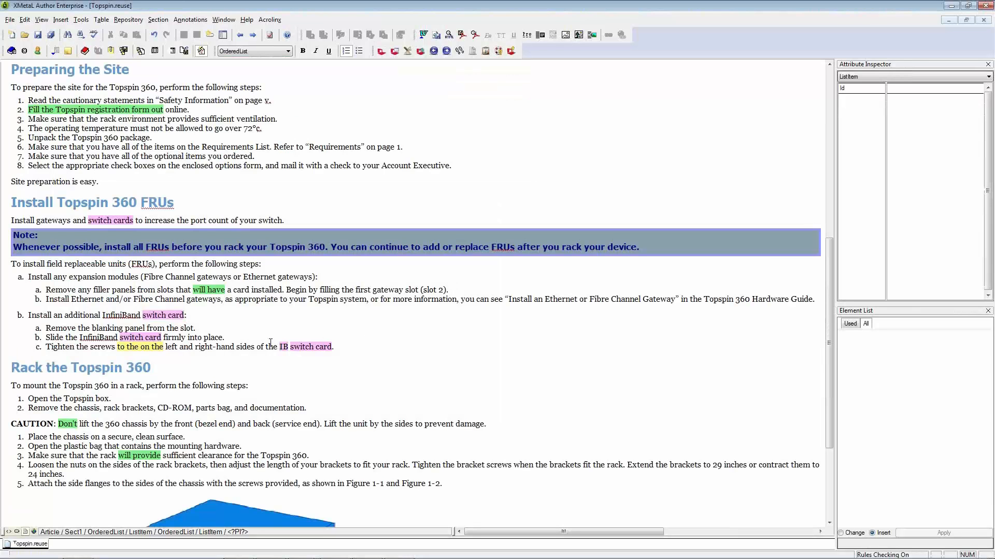
pyautogui.click(156, 346)
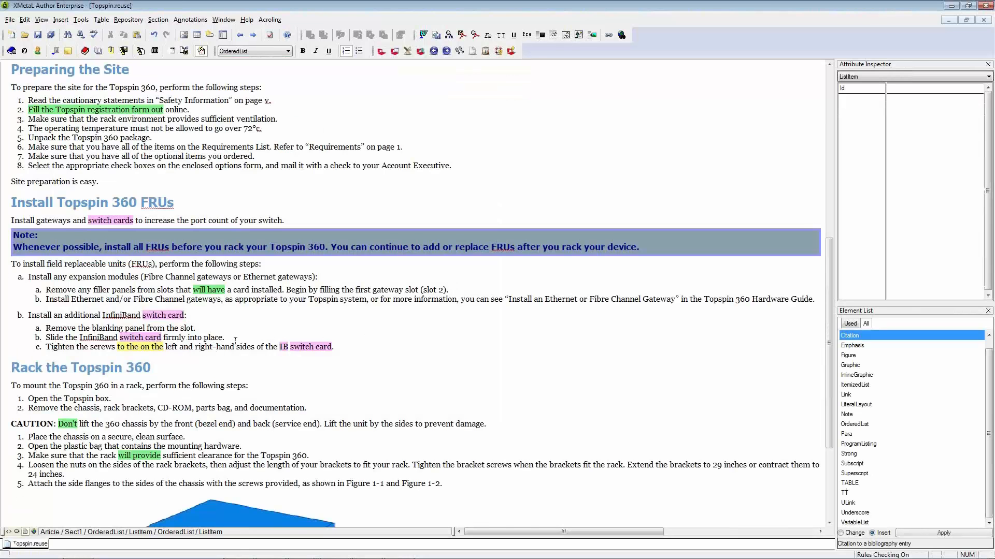
# Replace all four reuse-flagged sentences under Topspin 360 Package Contents with the suggested "The following items come in your Topspin shipment:"
pyautogui.scroll(5, 267, 354)
pyautogui.scroll(3, 266, 354)
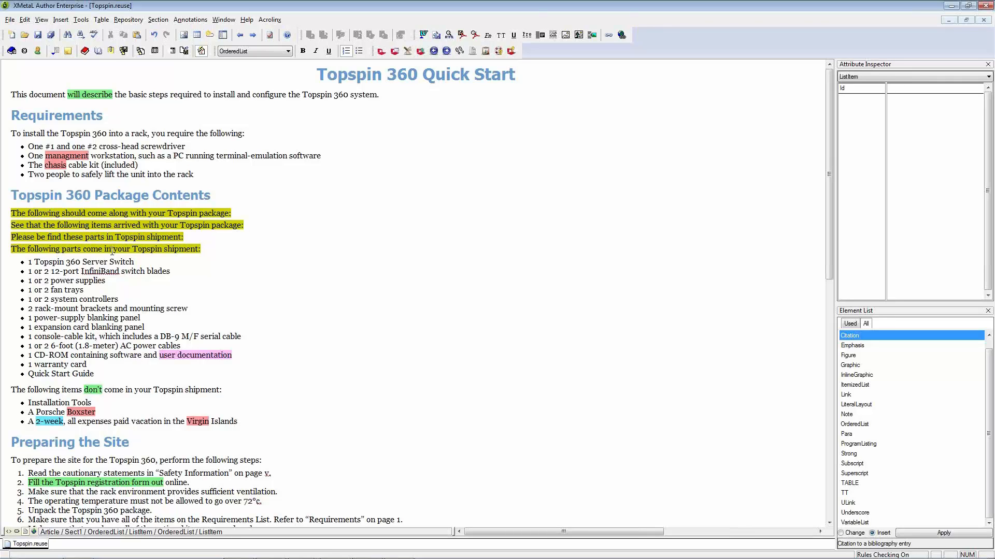
pyautogui.rightClick(113, 249)
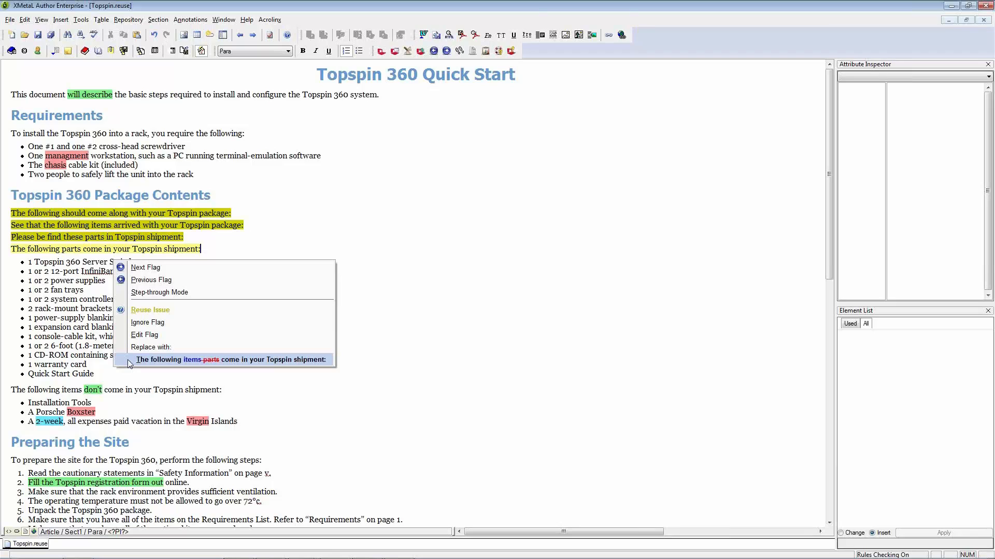
pyautogui.click(195, 359)
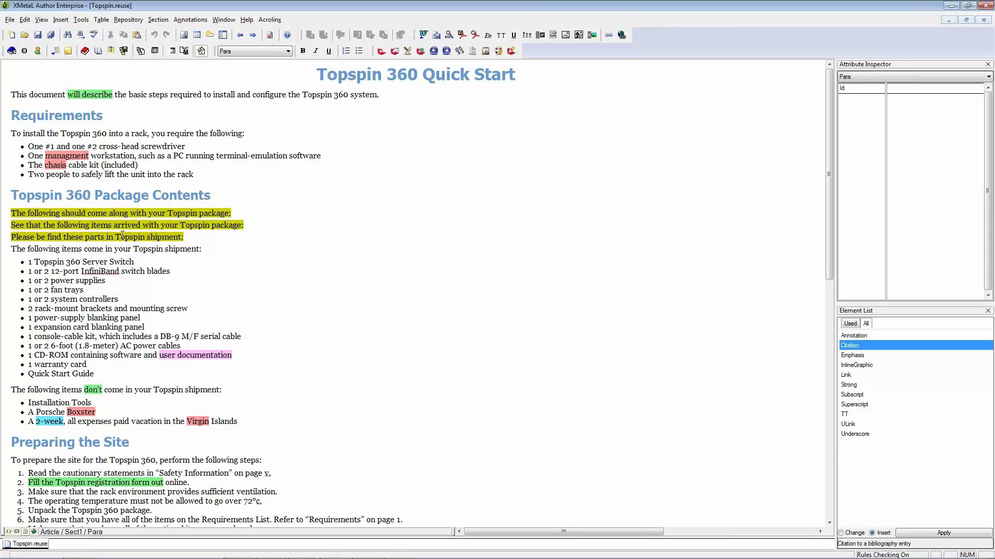
pyautogui.rightClick(67, 237)
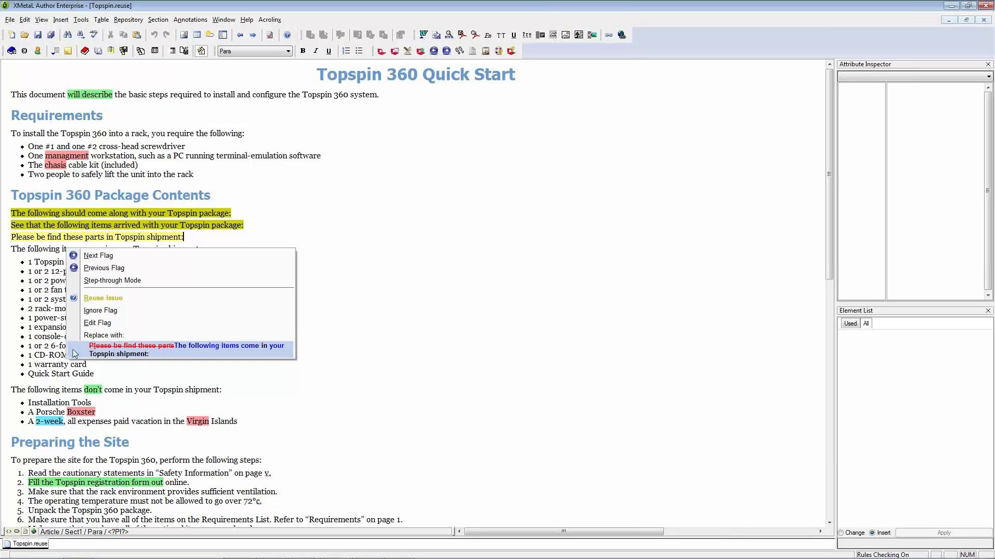
pyautogui.click(173, 350)
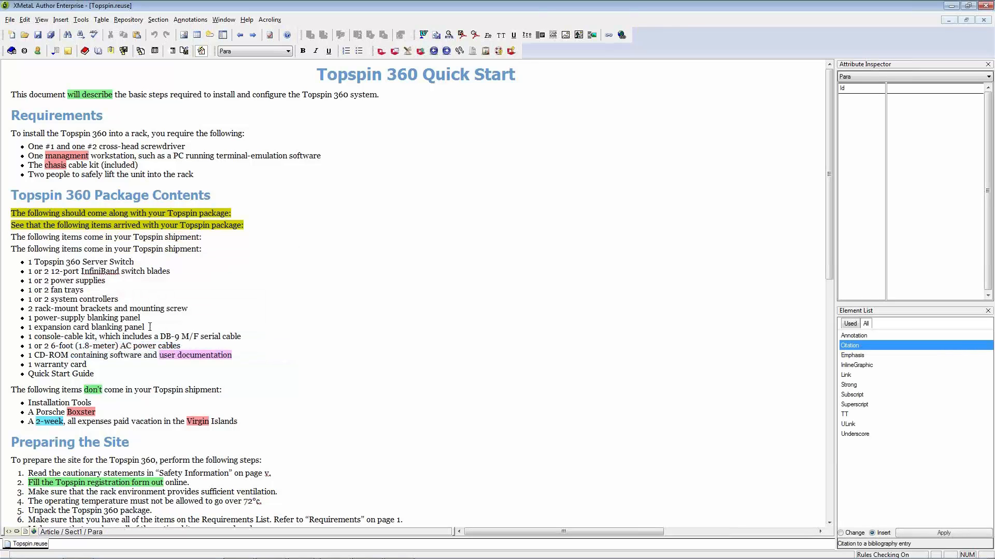
pyautogui.rightClick(127, 229)
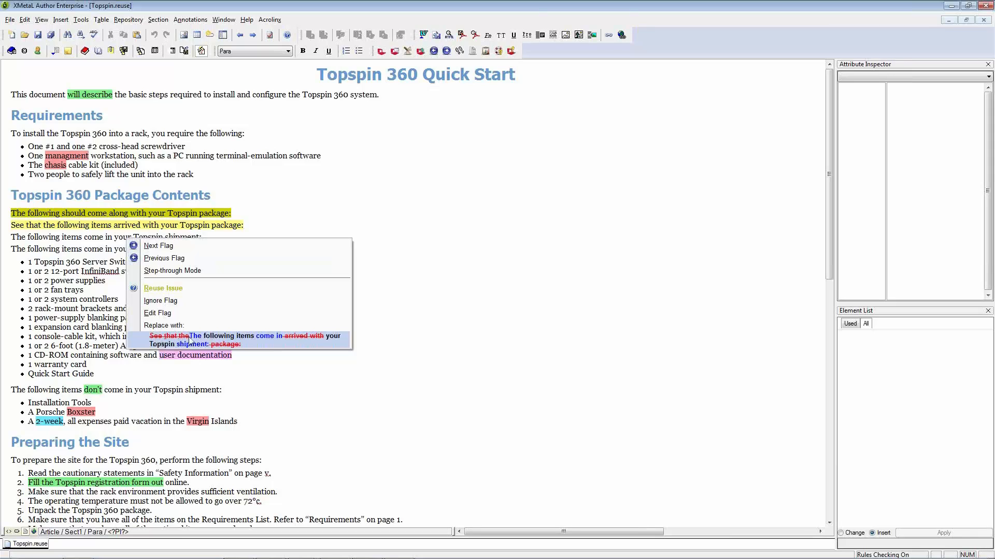
pyautogui.click(257, 343)
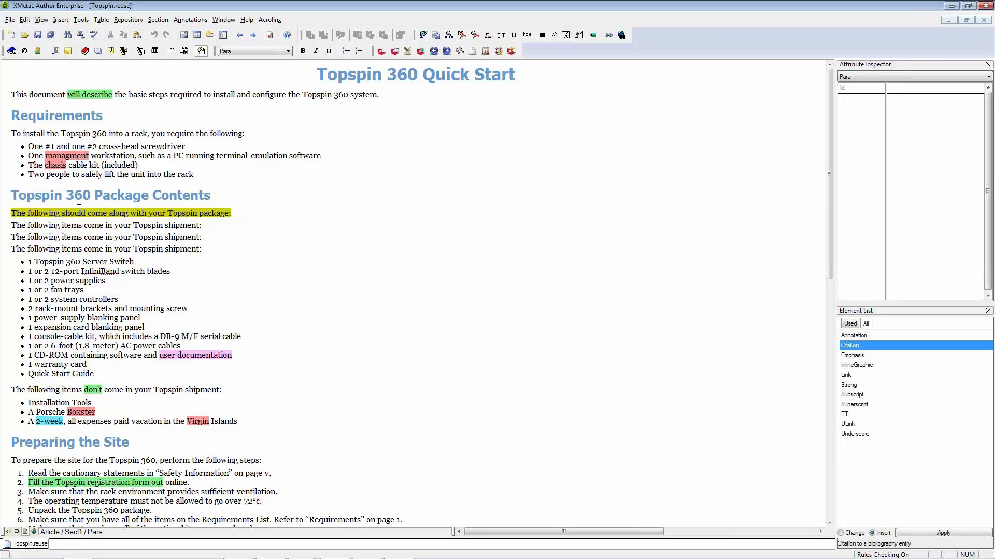
pyautogui.rightClick(128, 216)
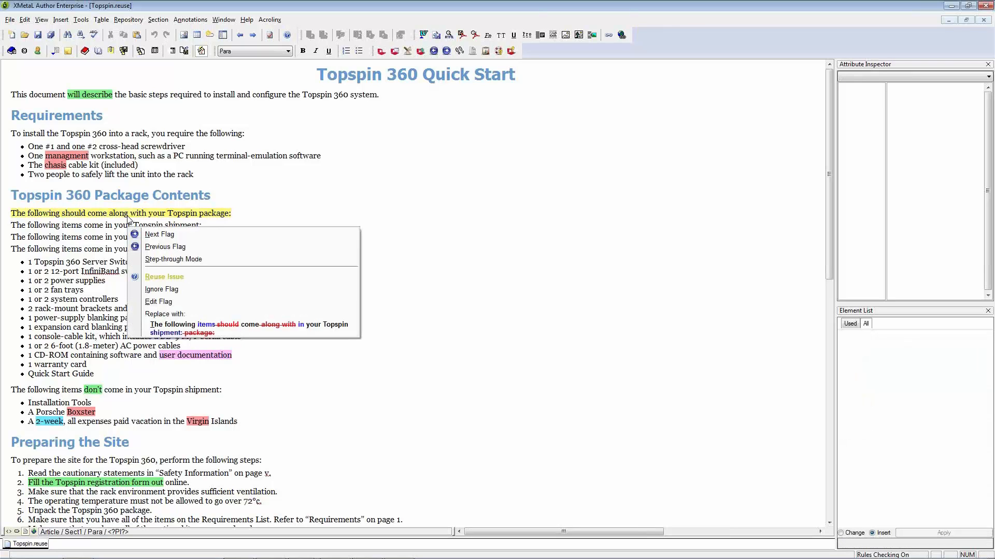
pyautogui.click(254, 322)
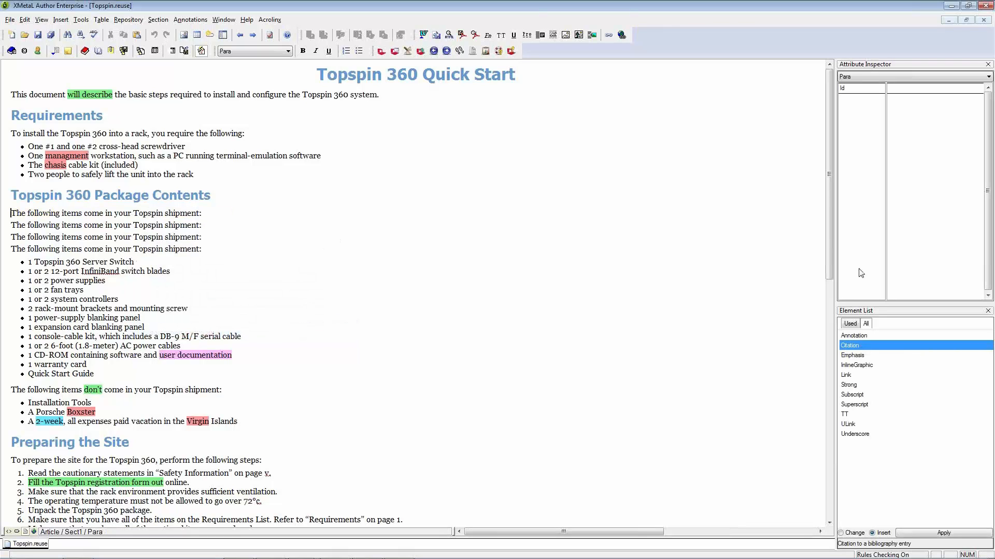